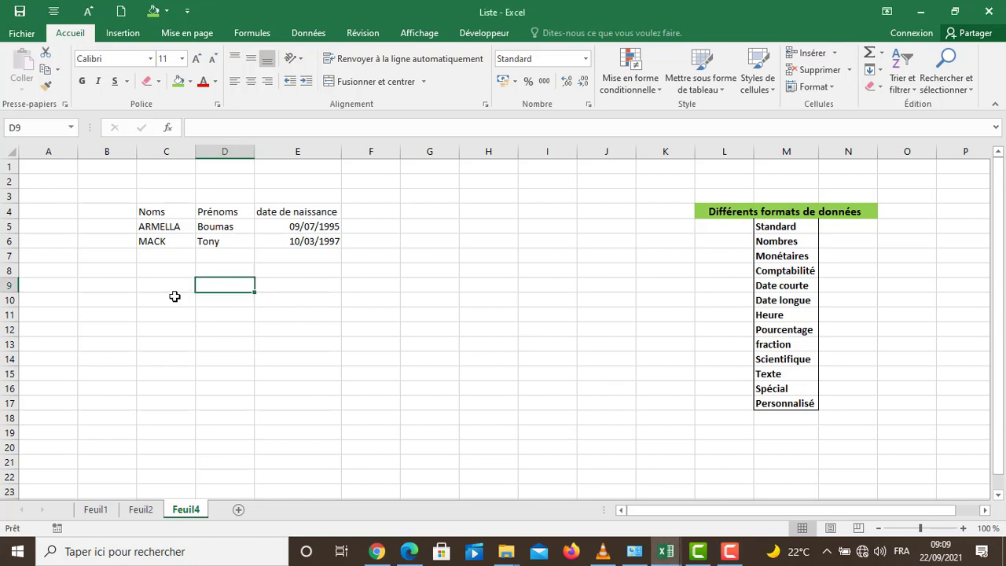
left_click(223, 299)
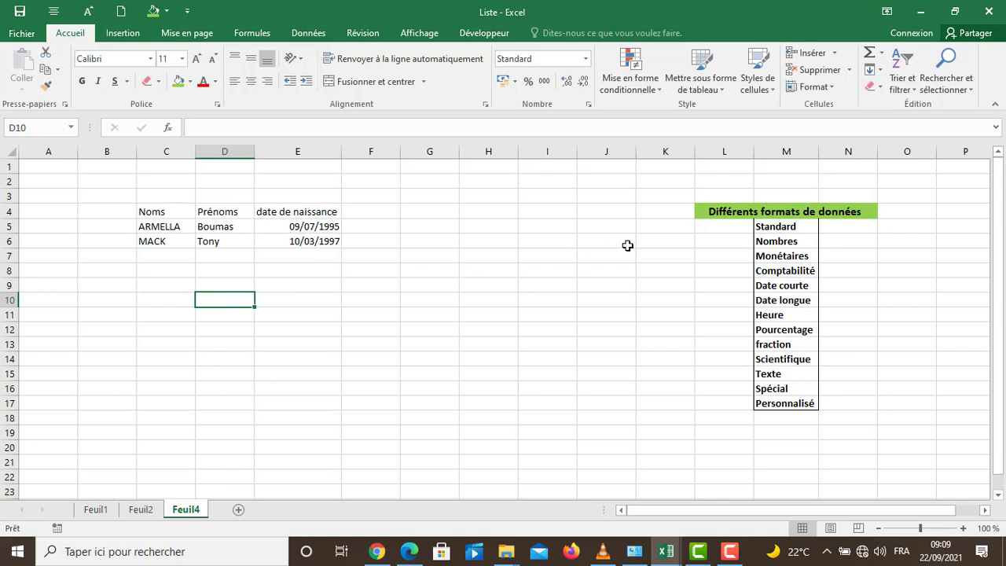
left_click(777, 226)
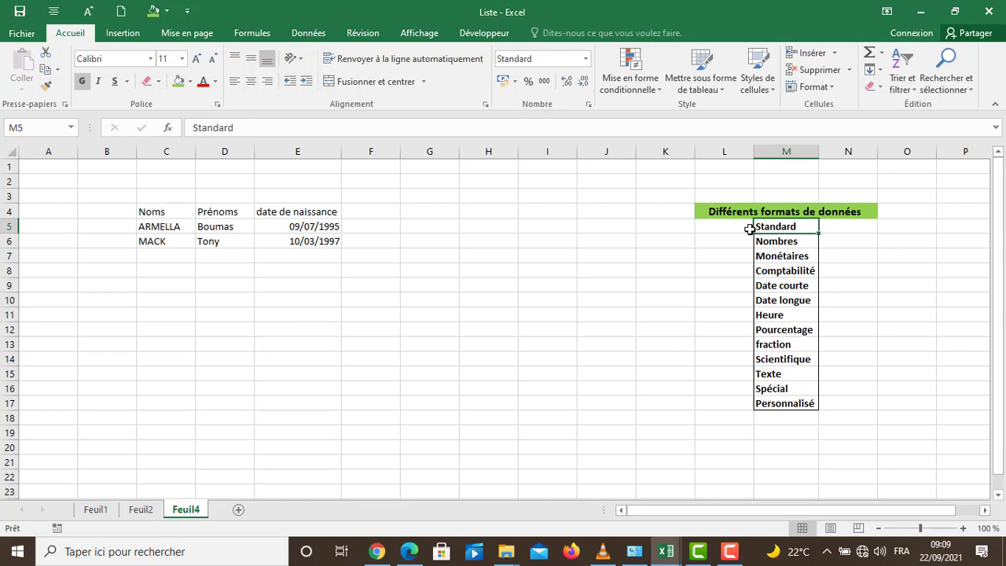
left_click(787, 242)
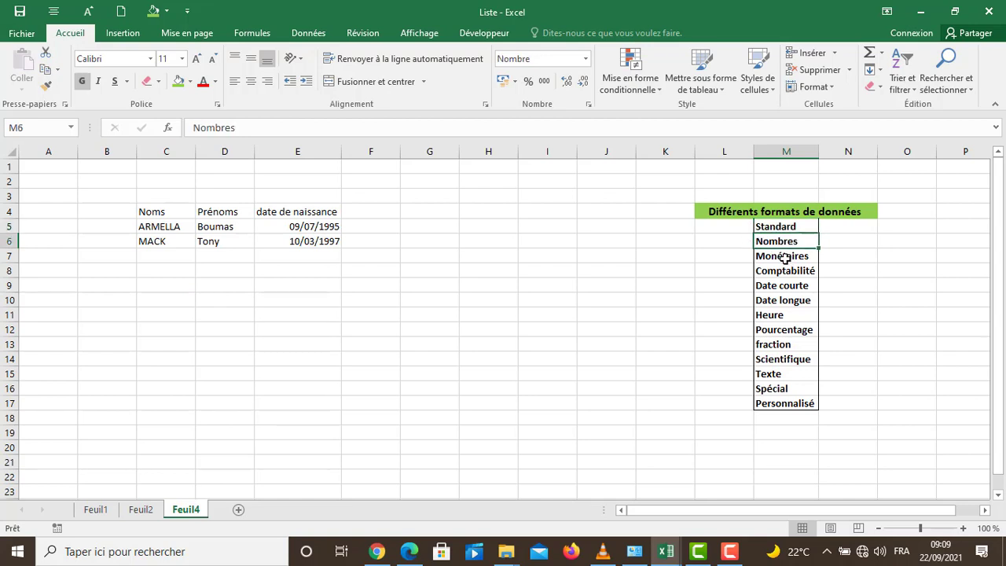
left_click(785, 257)
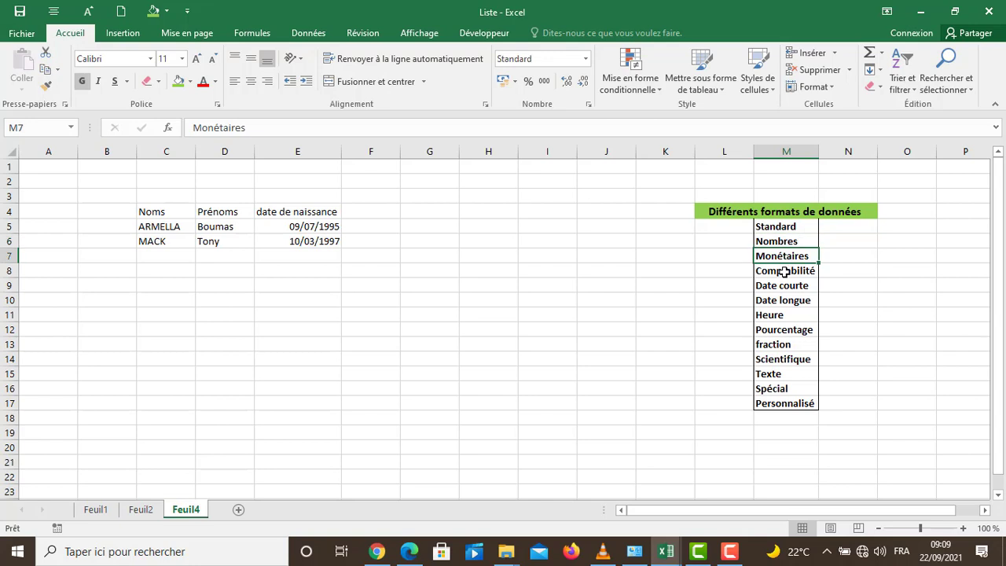
left_click(784, 271)
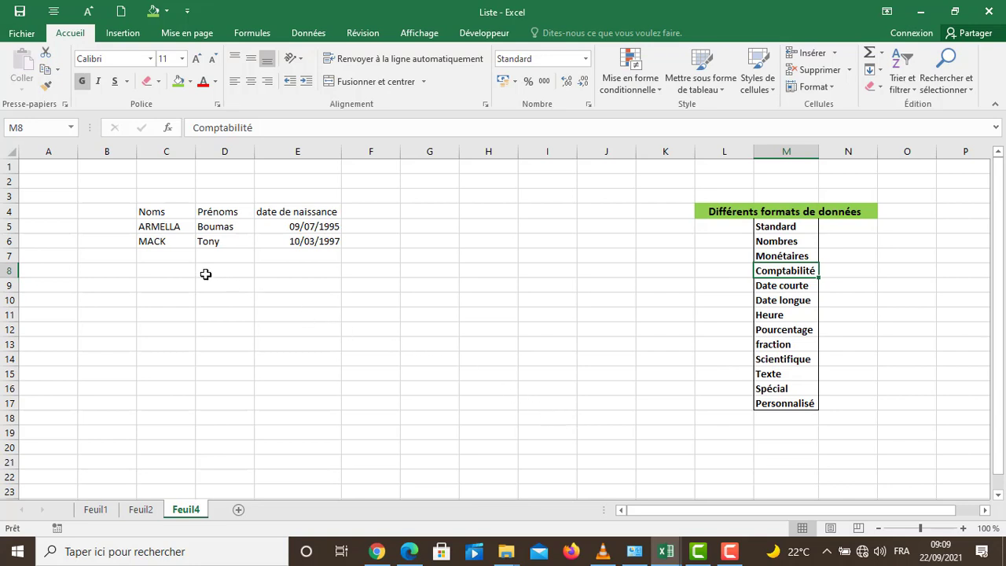
Step: Add a third person to the list by entering the surname in cell C7 and the first name in D7
left_click(170, 257)
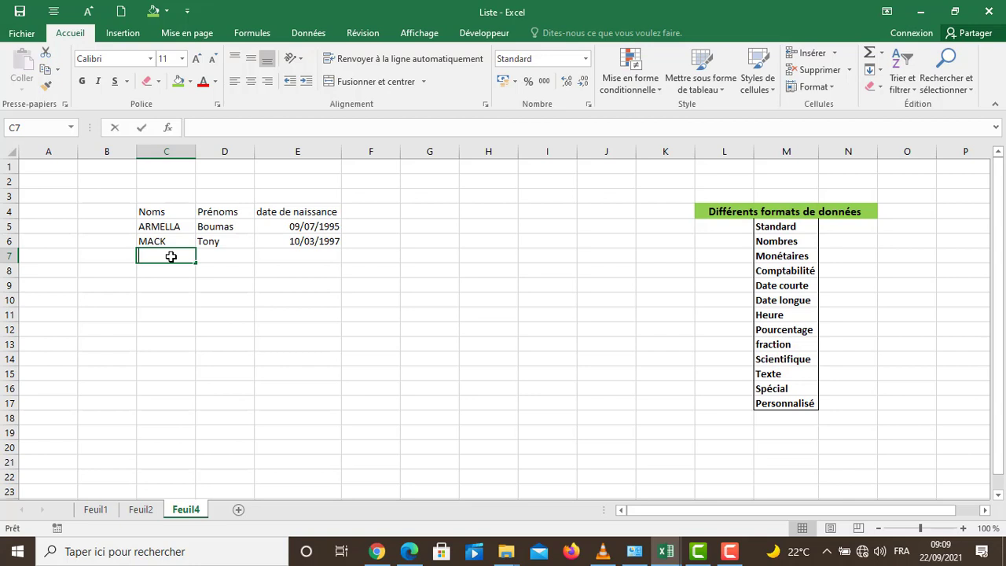
type("LAFOND")
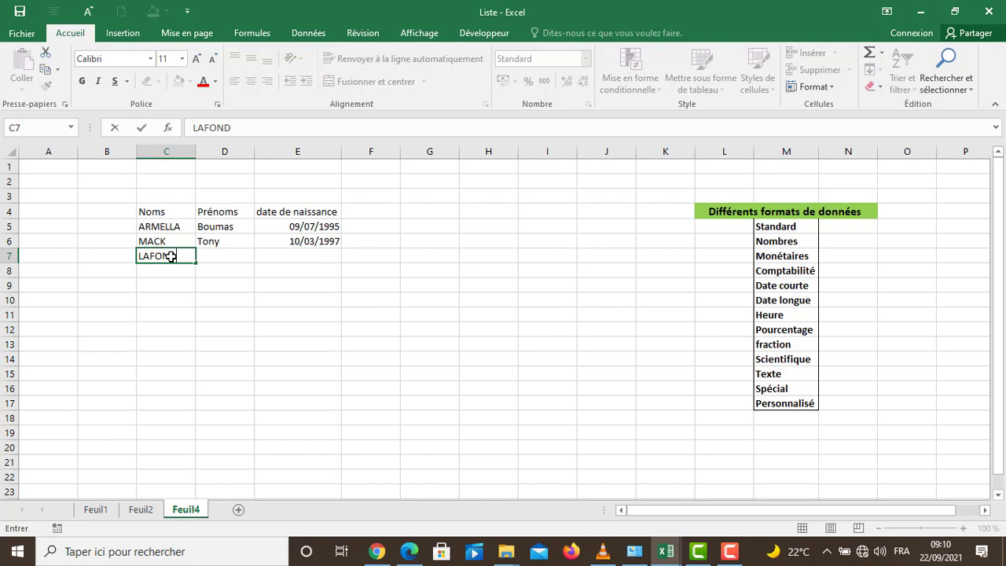
key("Return")
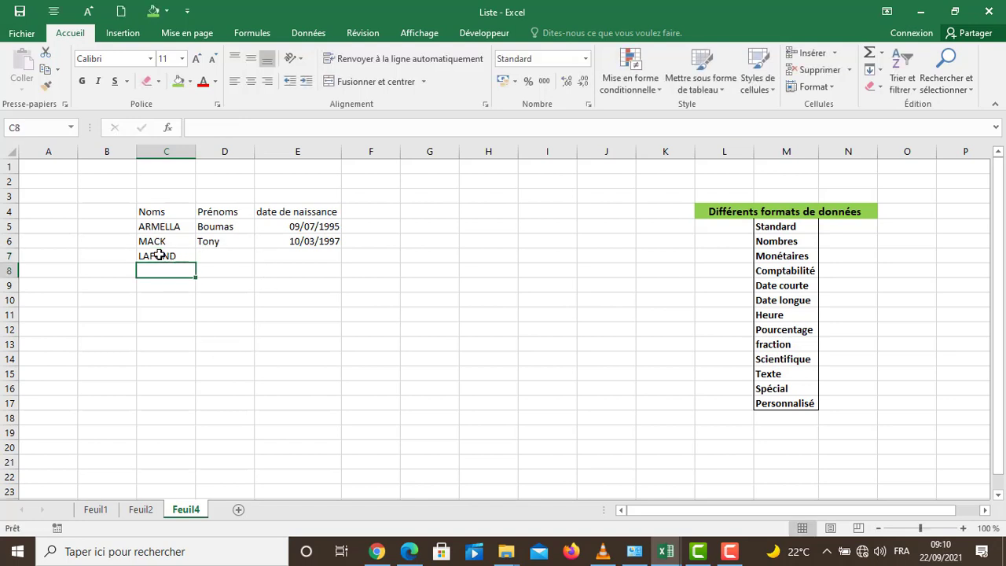
left_click(231, 258)
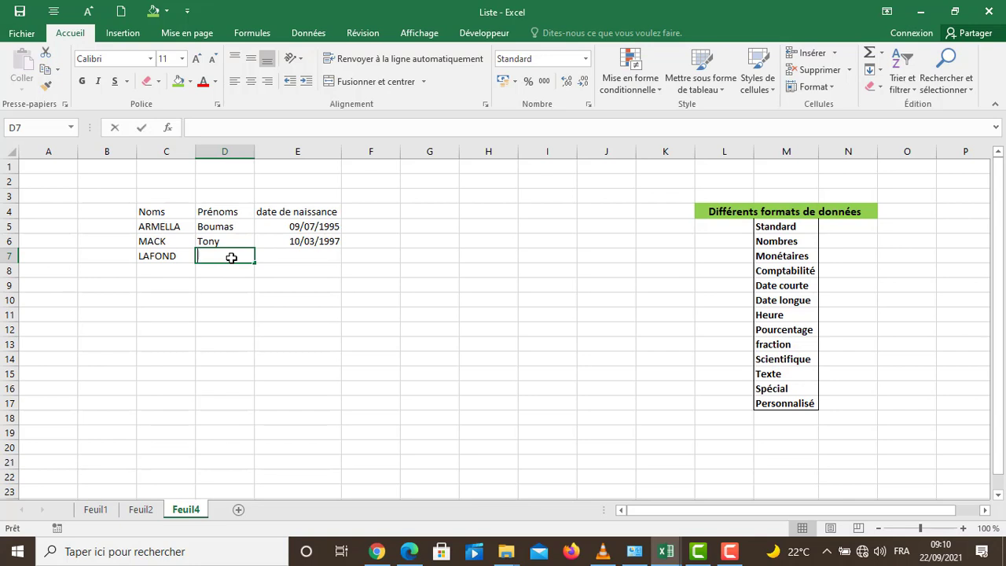
type("De")
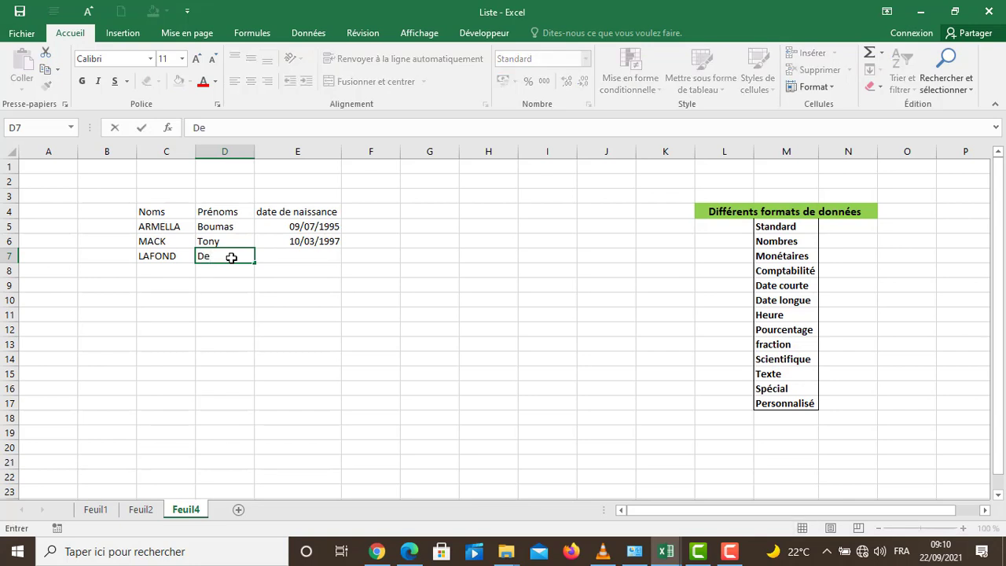
key("Return")
left_click(243, 259)
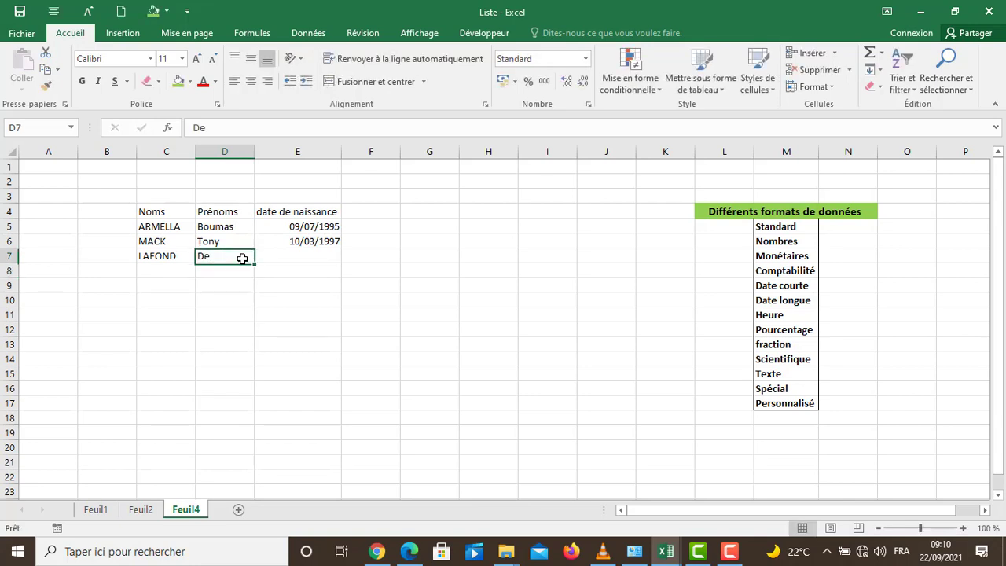
Step: Enter the third person's date of birth in cell E7, in day/month/year form
left_click(295, 257)
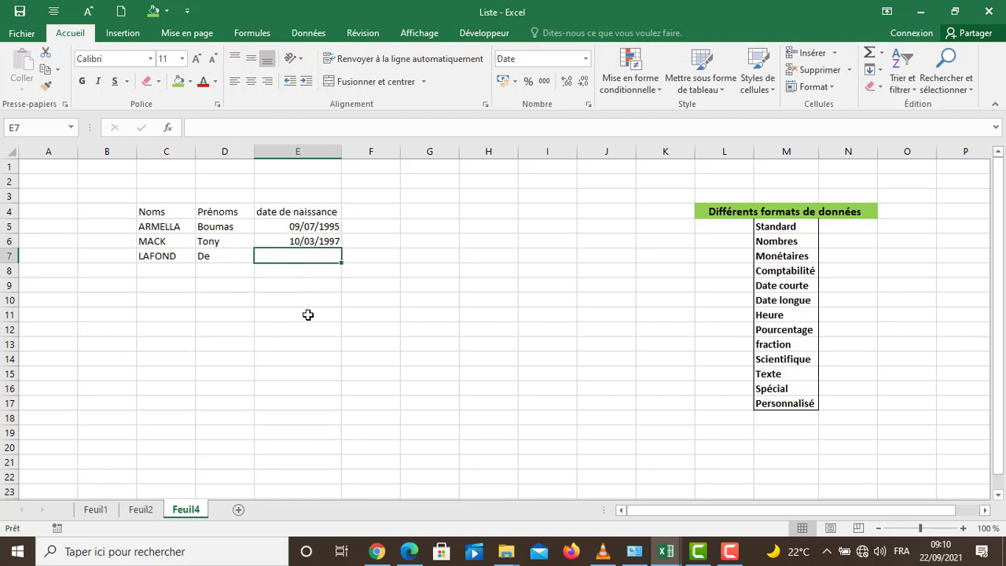
type("1")
key("BackSpace")
type("0")
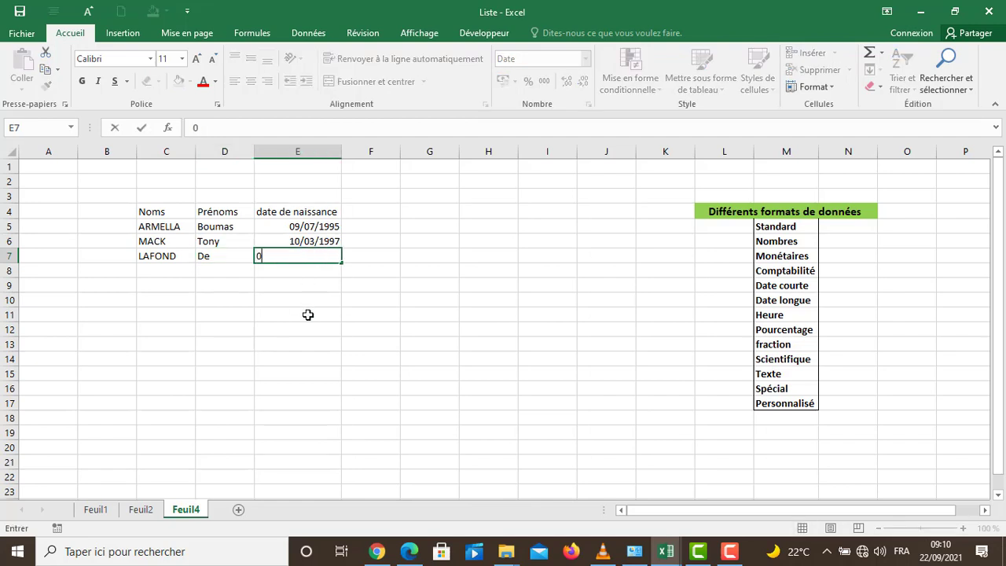
type("7/08/1995")
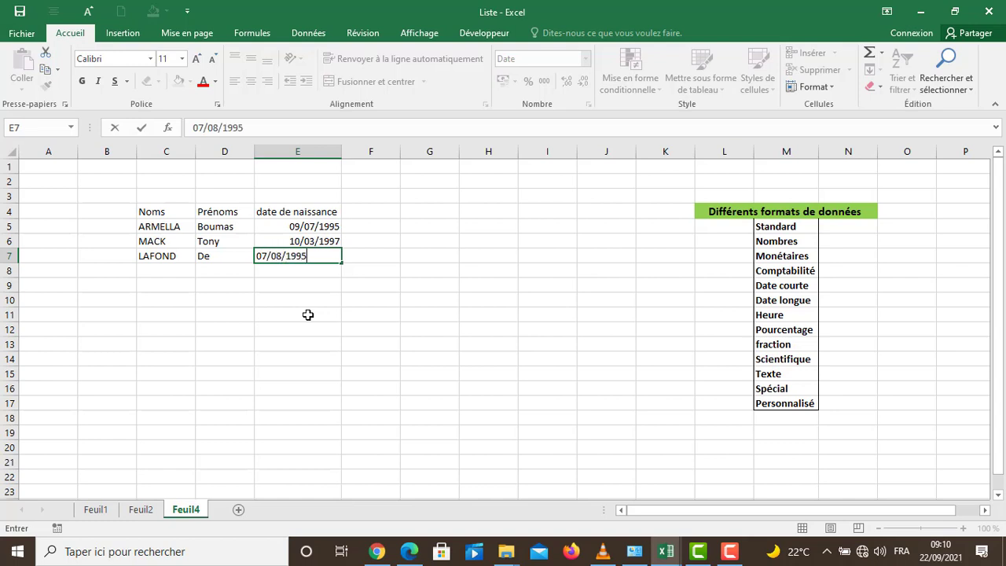
key("Return")
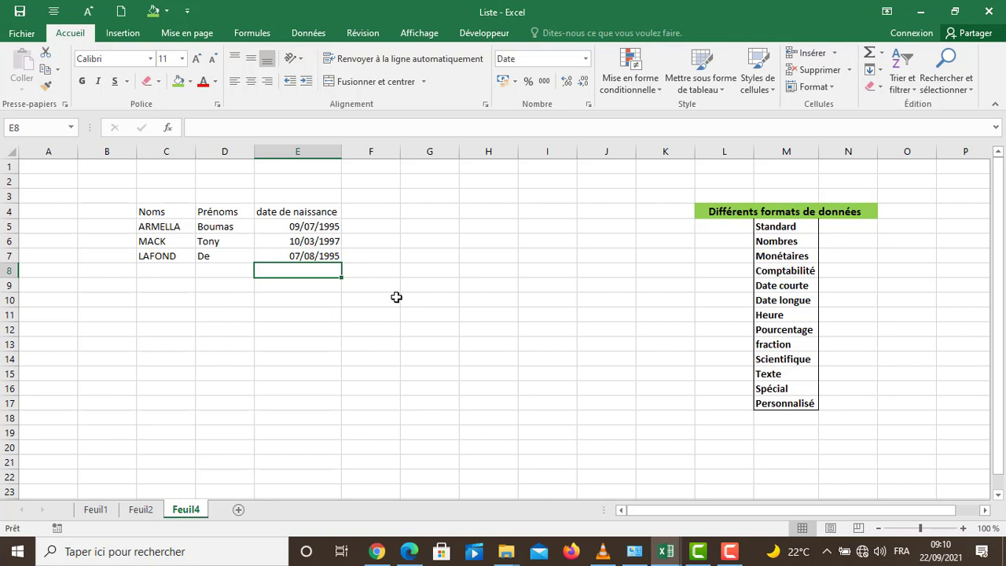
left_click(315, 257)
left_click(296, 330)
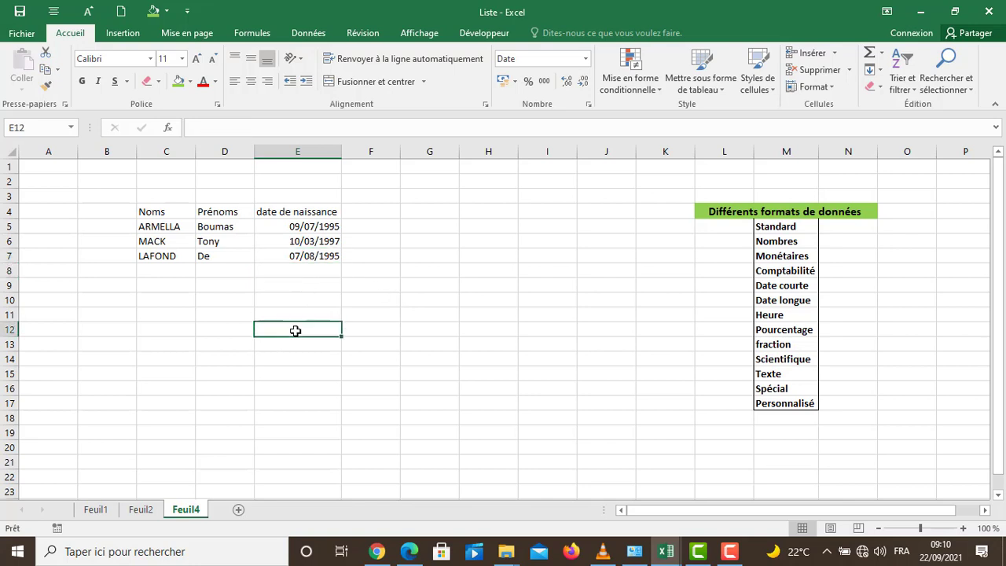
Step: Overwrite the surname in cell C6 with a different surname in capital letters
left_click(185, 328)
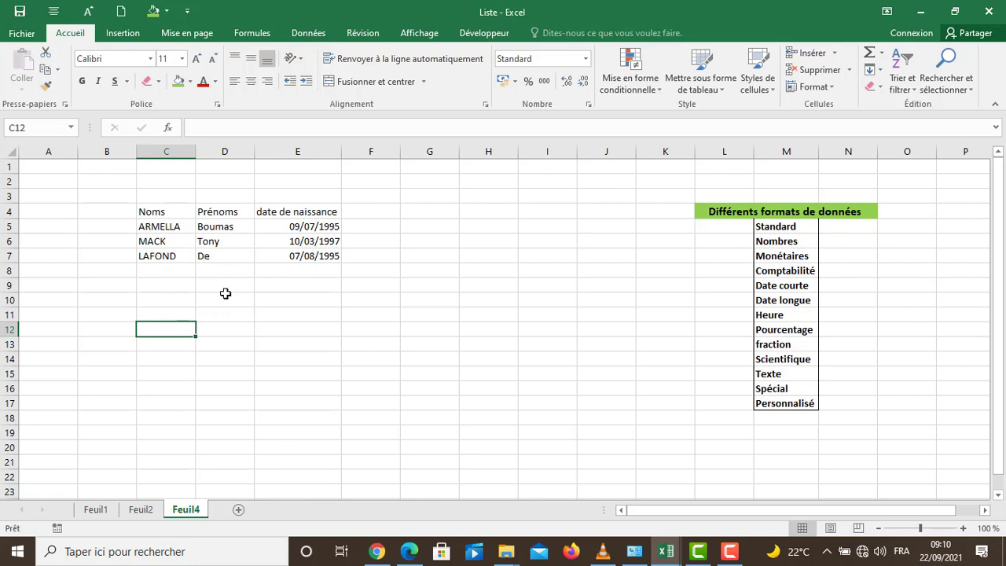
left_click(172, 239)
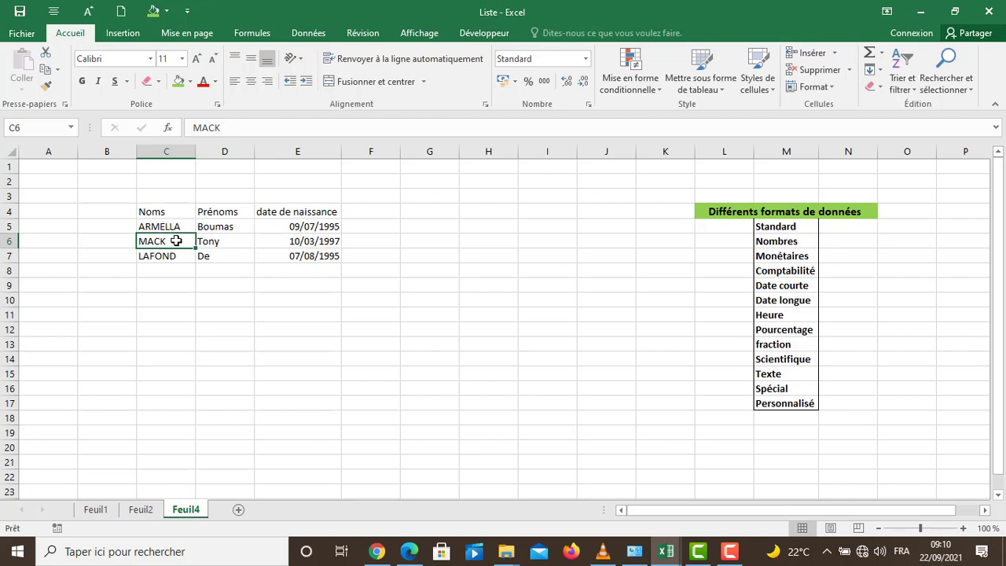
type("KODIA")
key("Return")
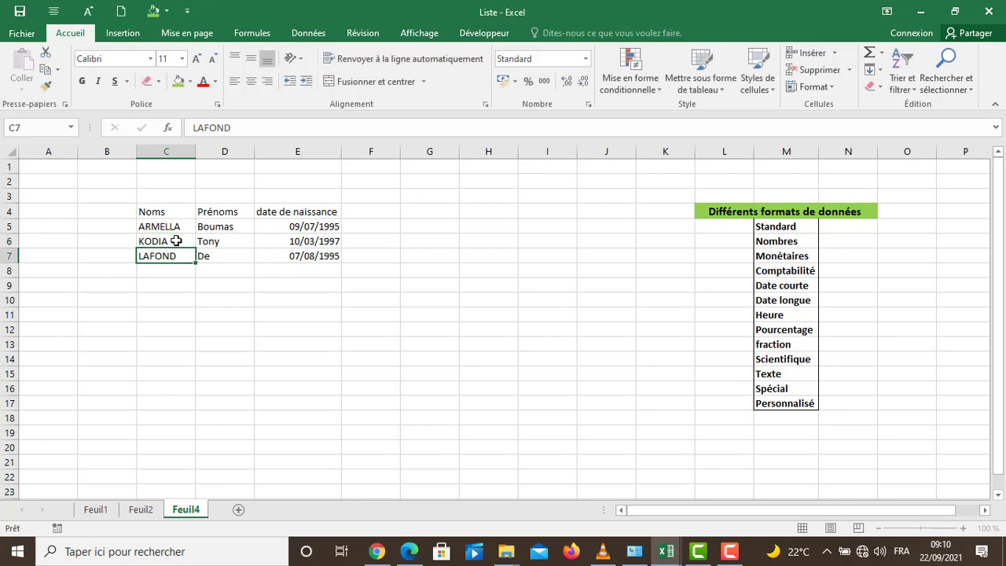
left_click(176, 241)
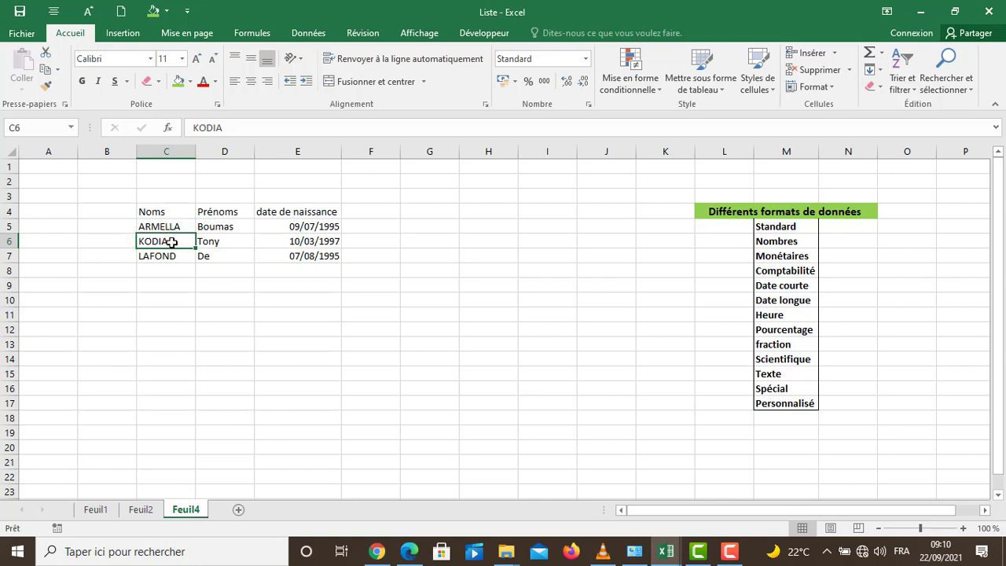
left_click(267, 265)
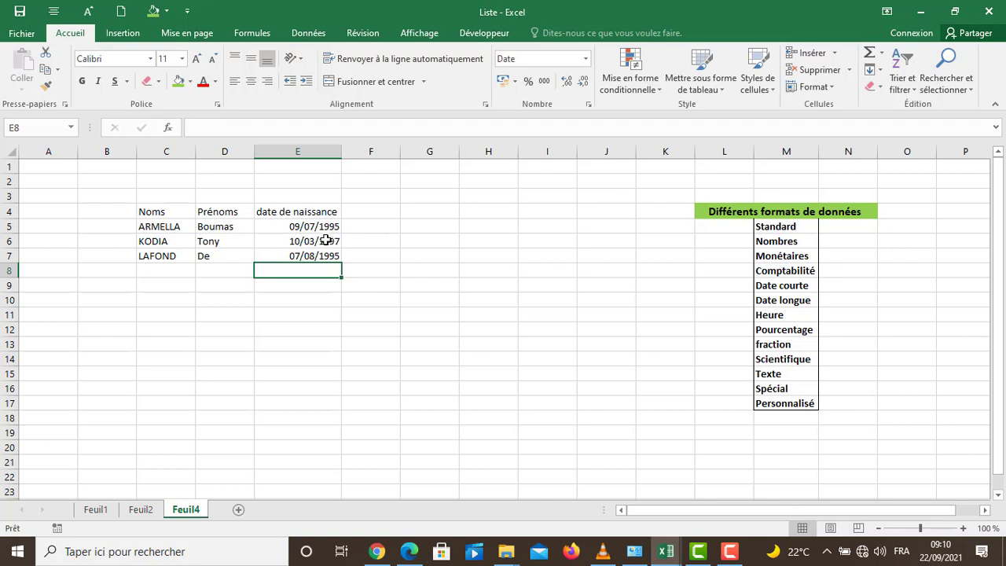
Step: Overwrite the date of birth in cell E6 with a new date in day/month/year form
left_click(323, 243)
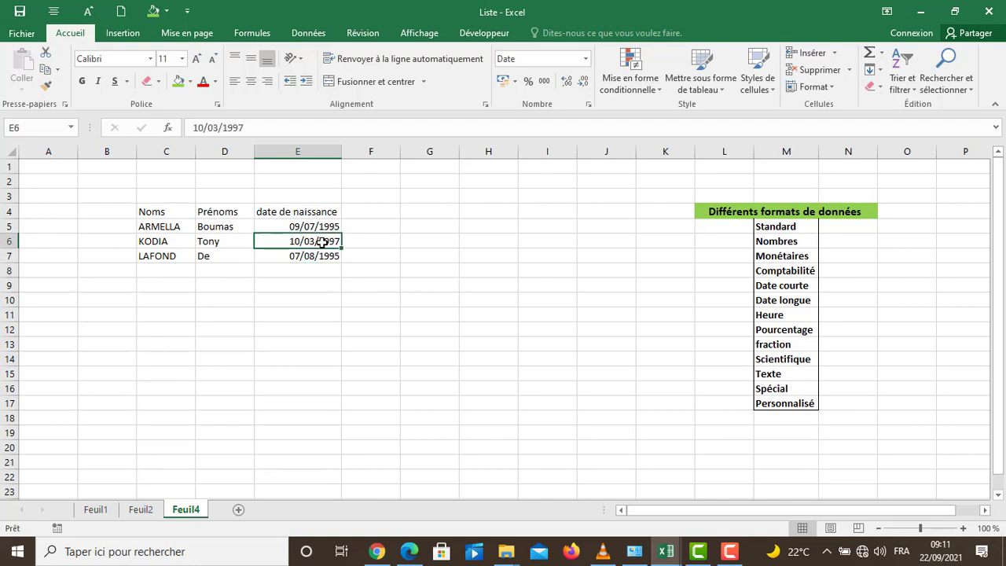
type("01:")
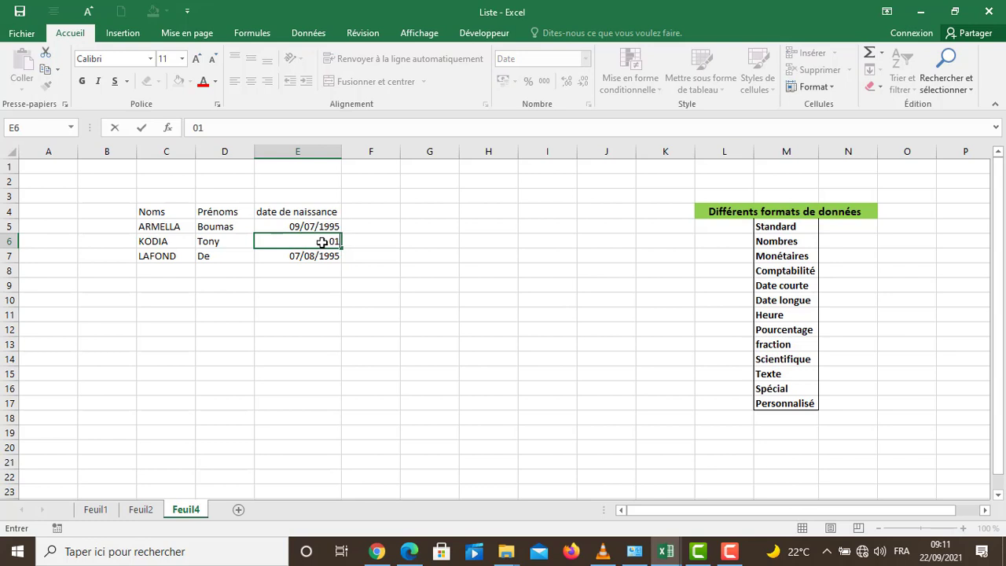
type("/10/1995")
key("Return")
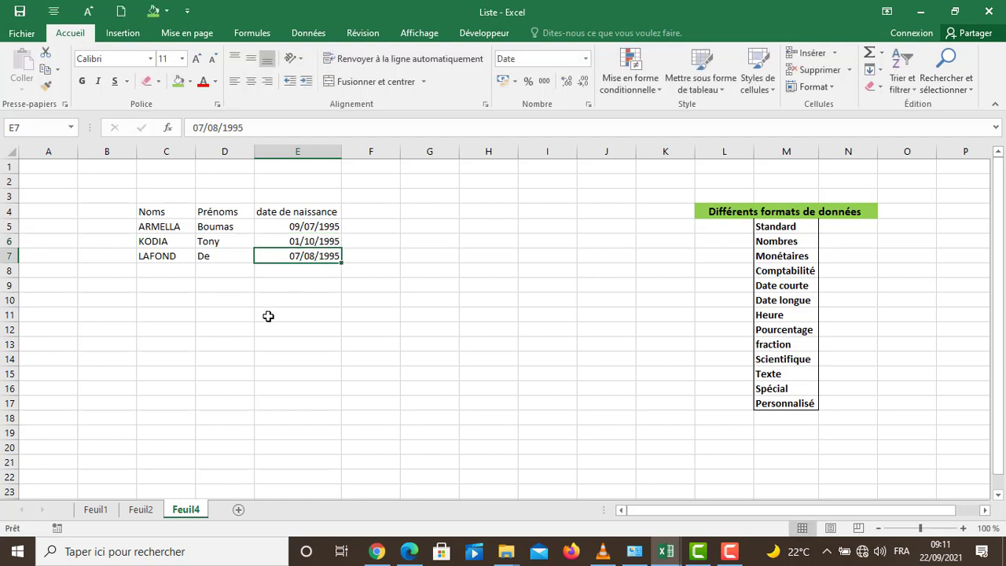
left_click_drag(202, 334, 191, 330)
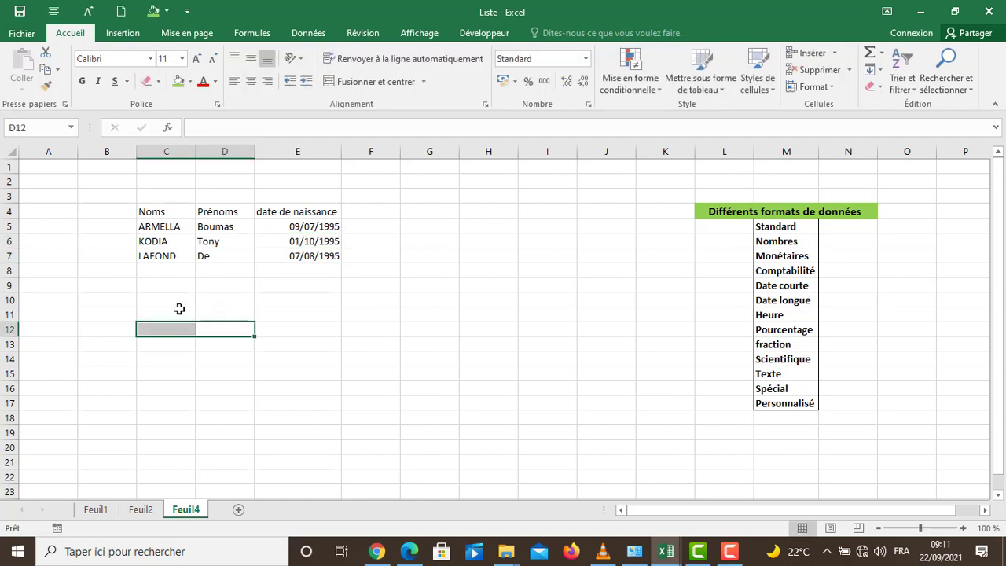
left_click(179, 310)
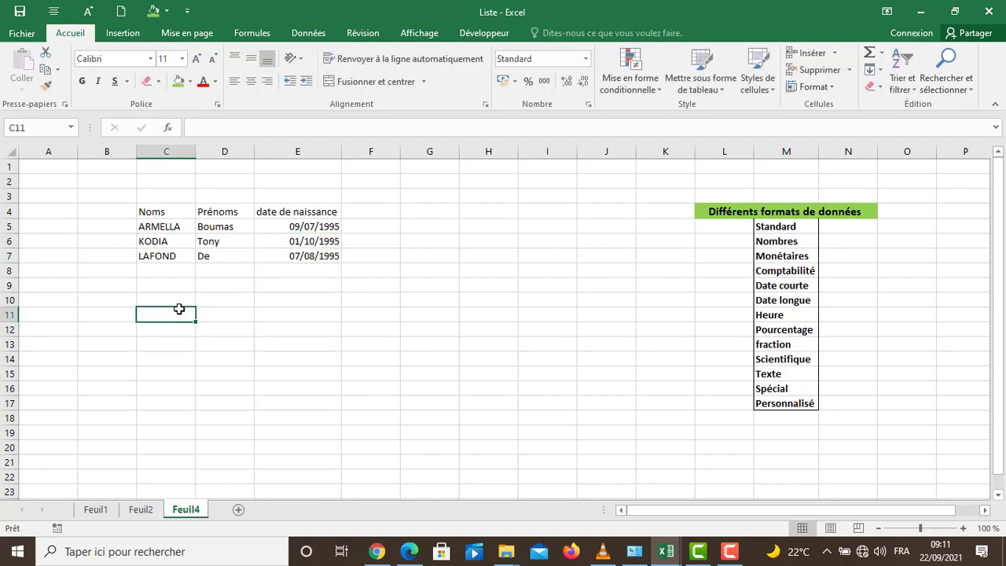
Step: Edit the surname in cell C7 in place, removing only its last letter
left_click(176, 257)
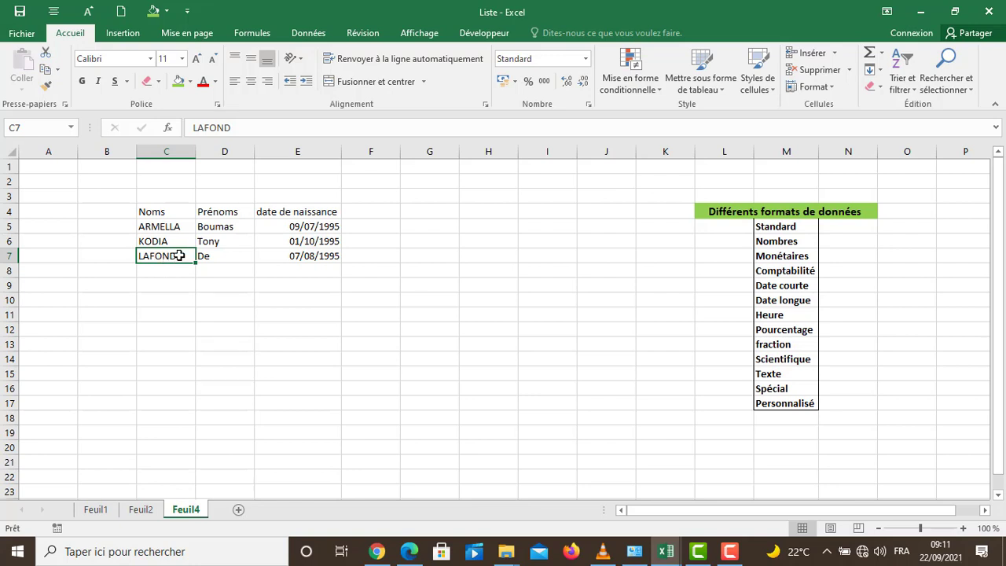
double_click(178, 259)
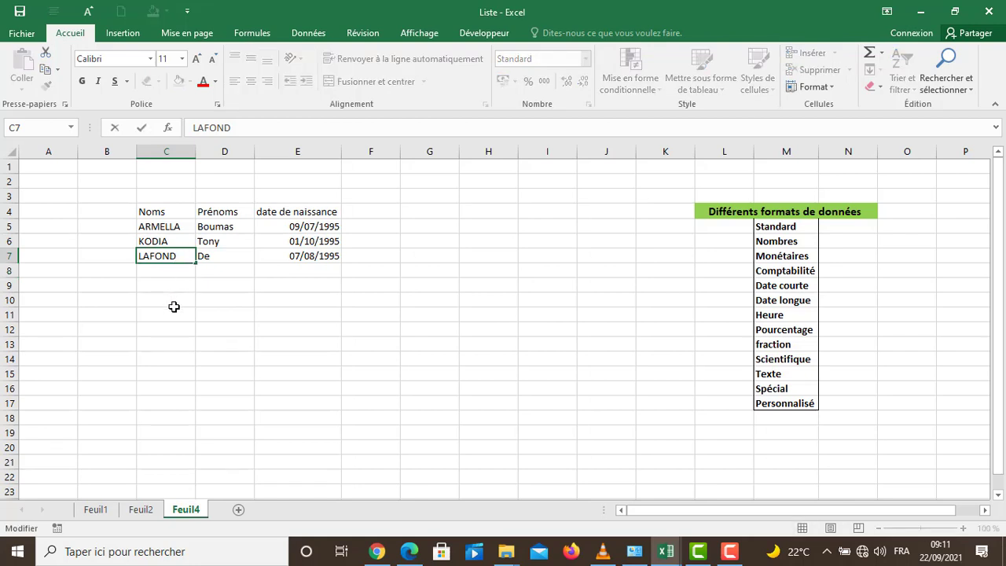
key("BackSpace")
key("Return")
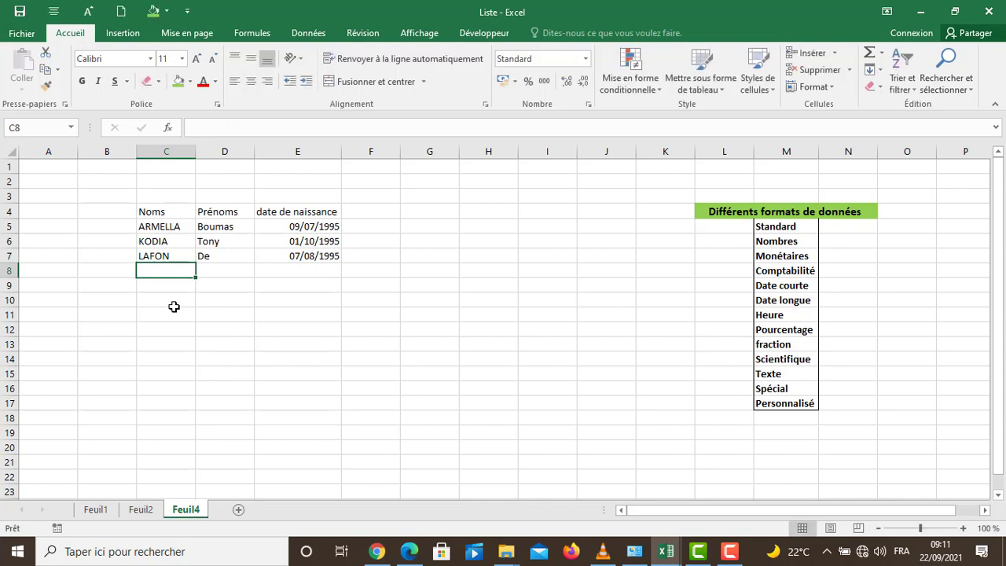
left_click(146, 257)
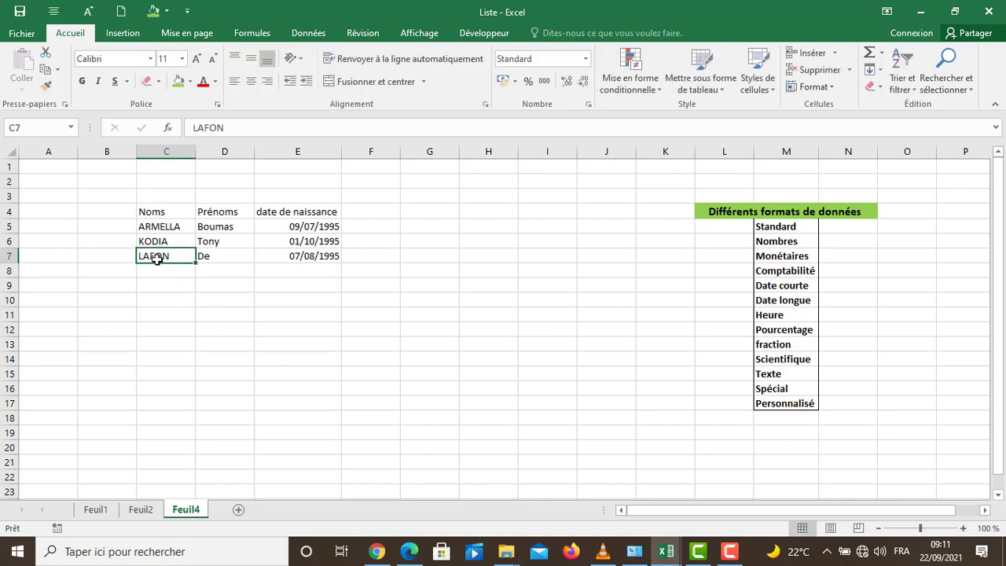
left_click(159, 271)
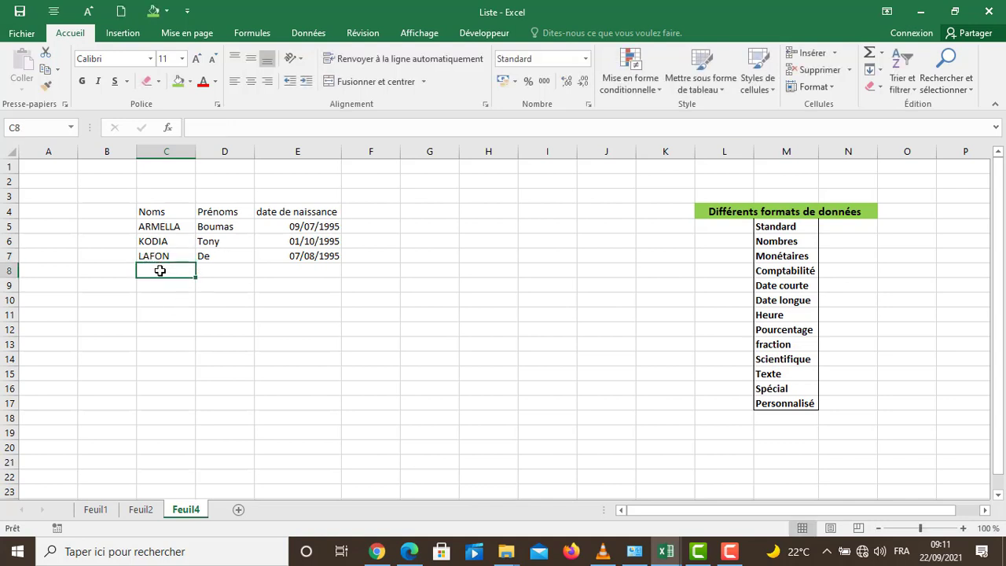
Step: Edit the date of birth in cell E7 in place, replacing only the last digit of the year
left_click(308, 255)
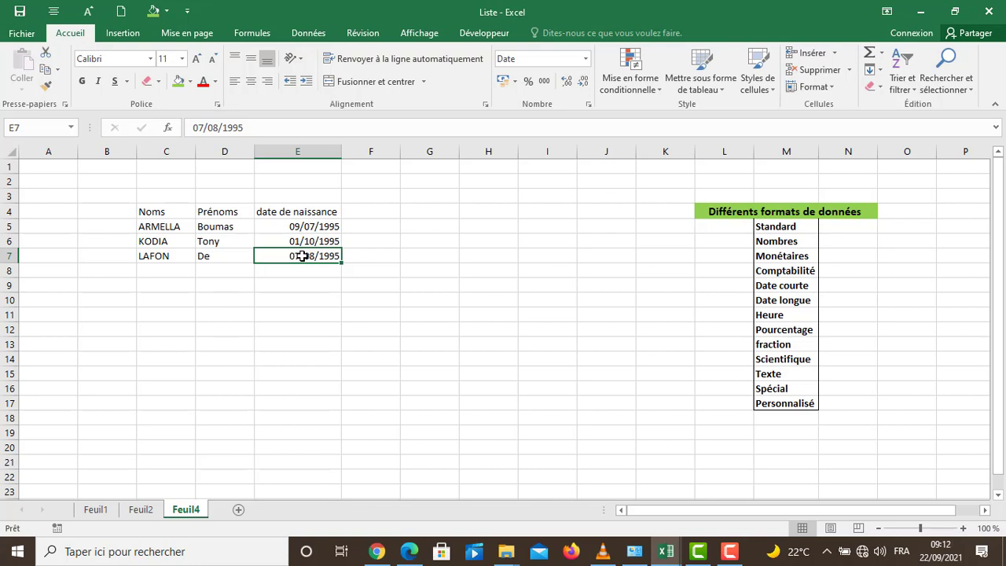
double_click(302, 255)
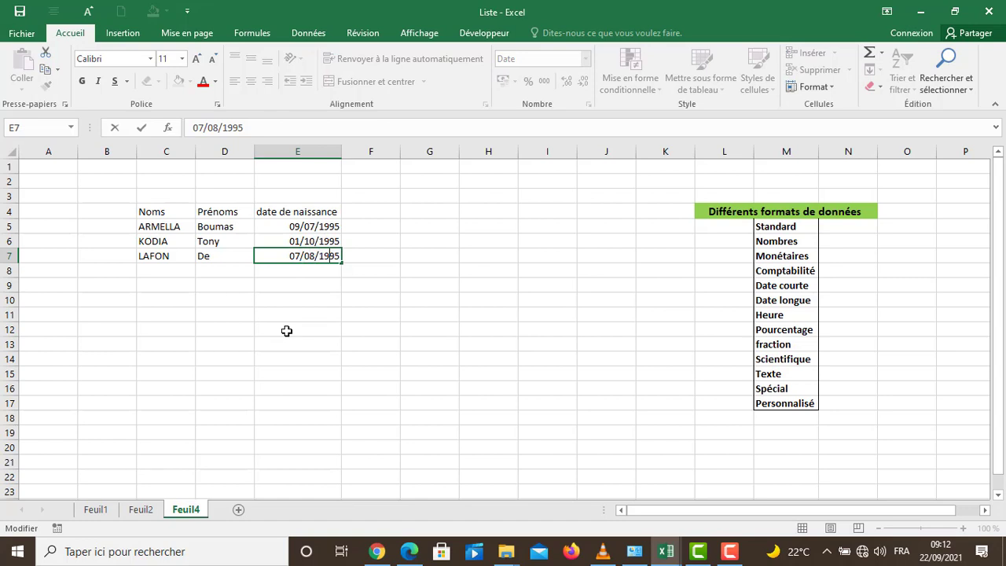
key("BackSpace")
type("7")
key("Return")
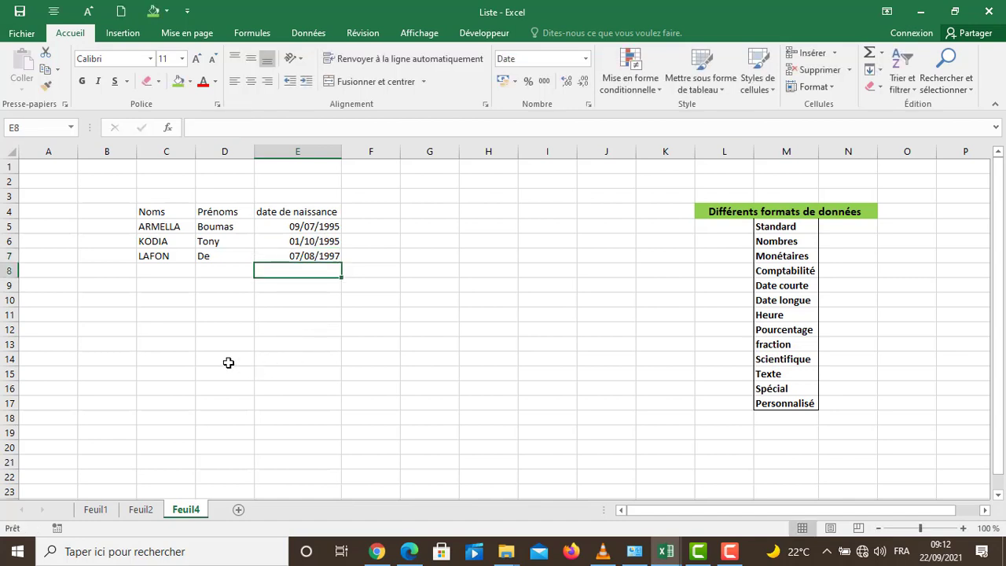
left_click(228, 362)
left_click(231, 405)
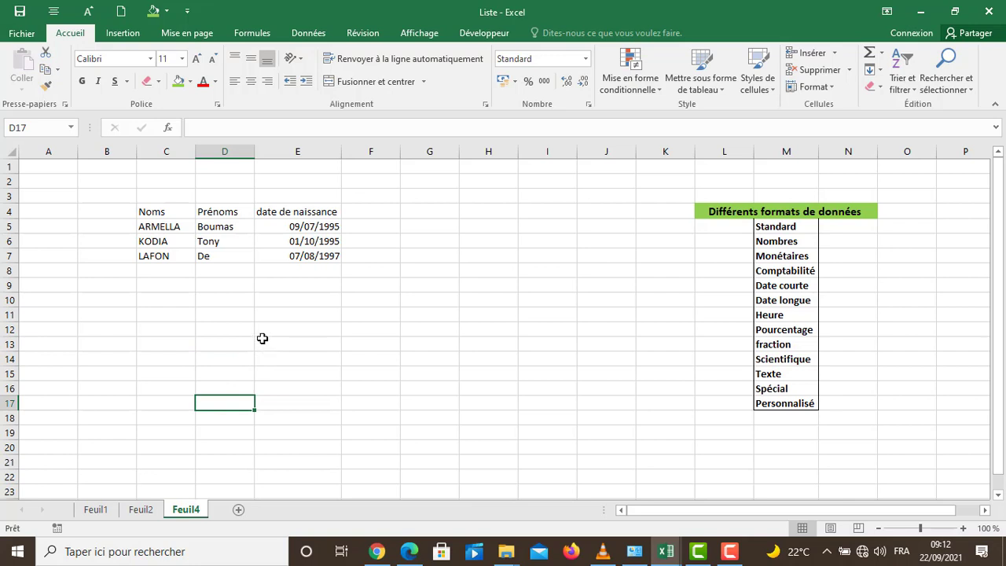
Step: Copy the surname in cell C7 down through cell C16 using AutoFill
left_click(163, 257)
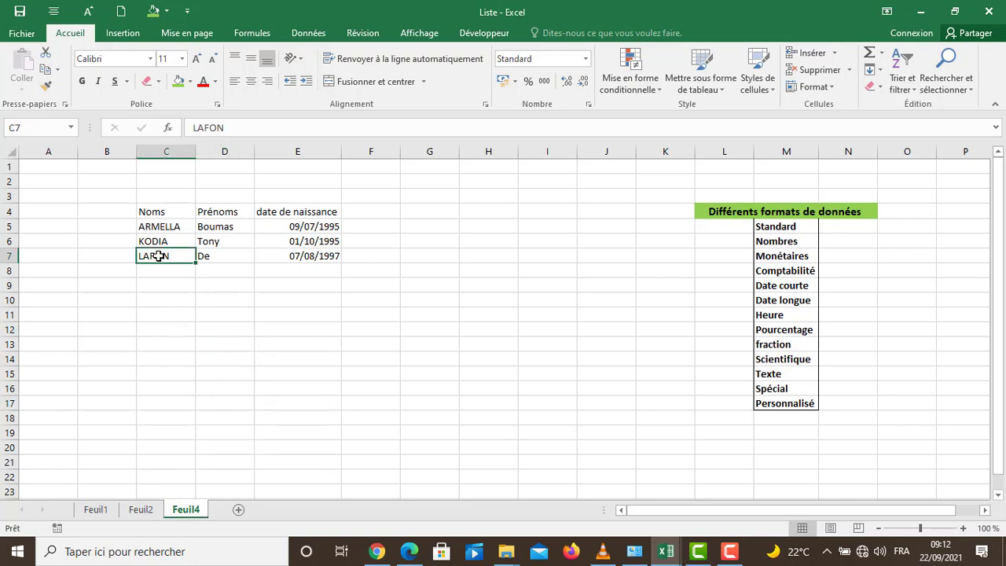
left_click(305, 386)
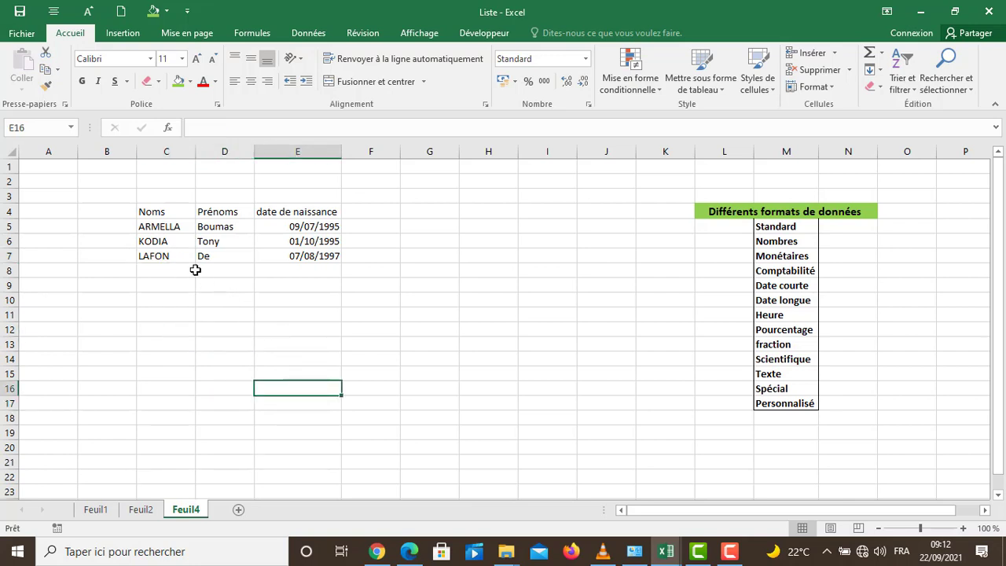
left_click(168, 258)
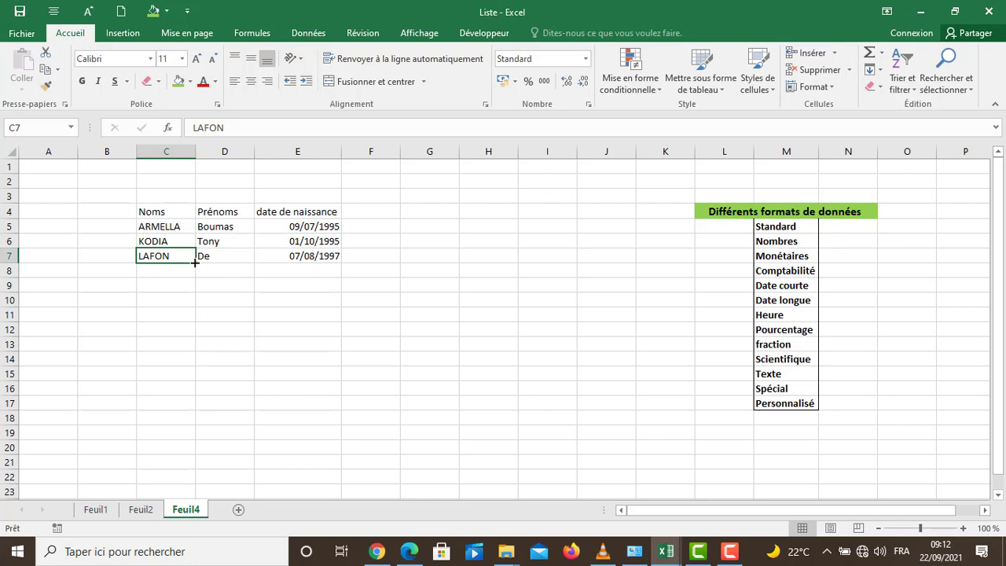
left_click_drag(195, 263, 195, 262)
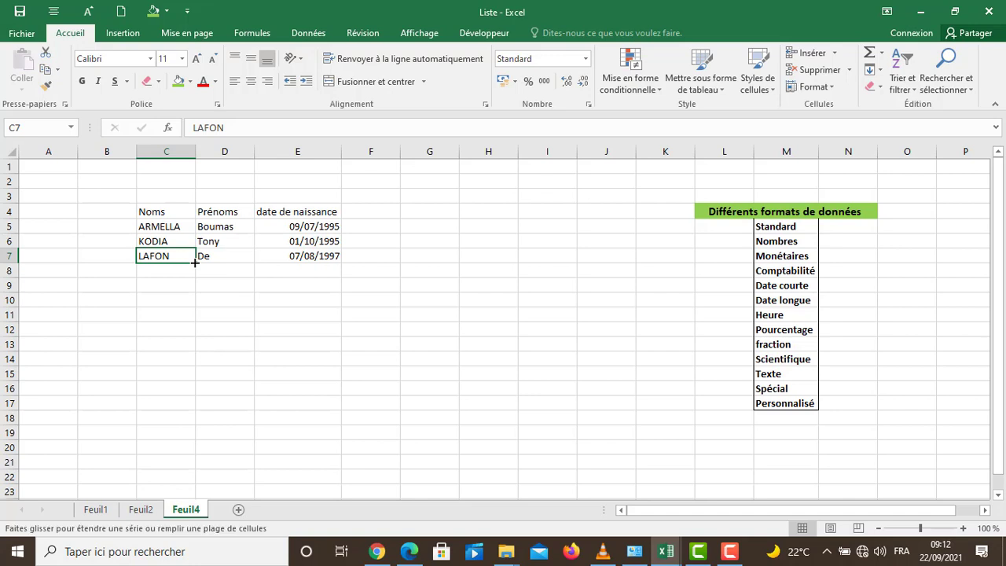
left_click_drag(195, 266, 186, 395)
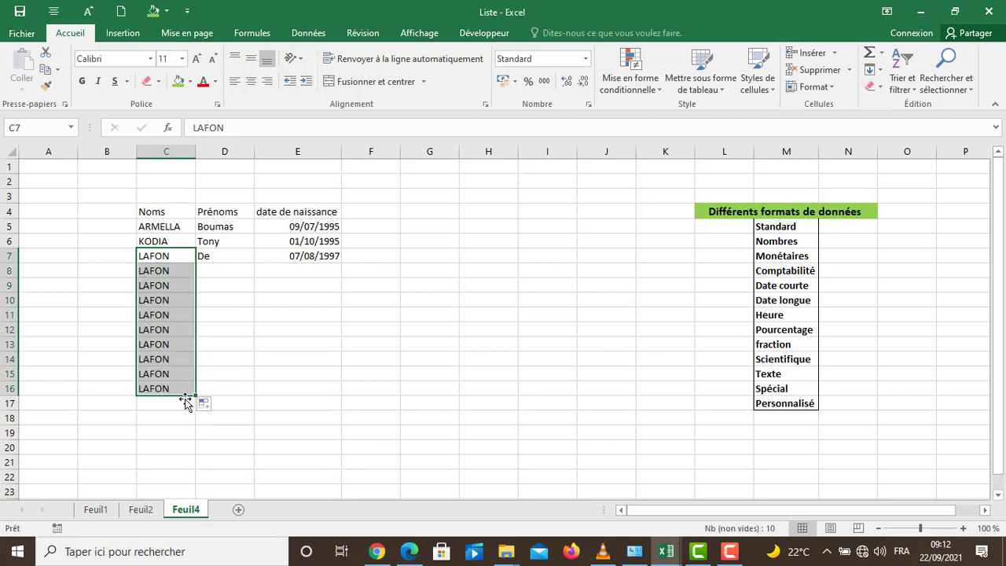
left_click(184, 414)
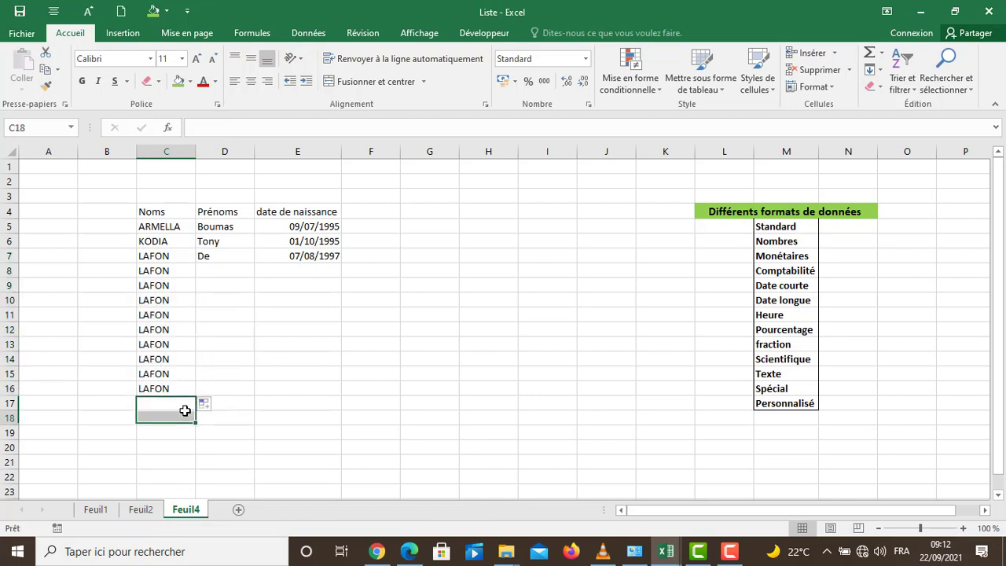
Step: Copy the first name in cell D7 down through cell D16 using AutoFill
left_click(232, 256)
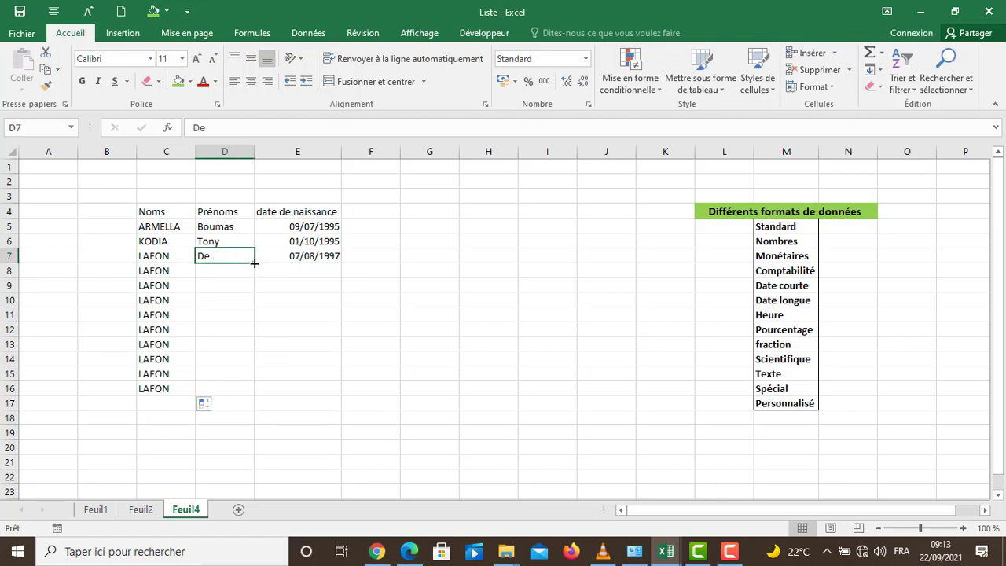
left_click_drag(254, 263, 241, 398)
left_click(334, 440)
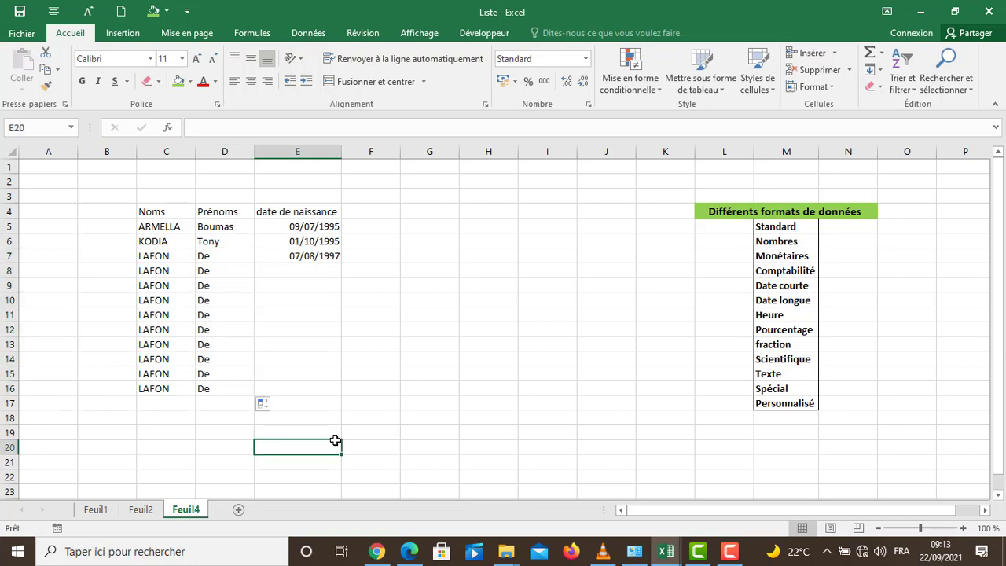
Step: Extend the date of birth in cell E7 down through E16 as a day-by-day AutoFill series and inspect the dates in E7 to E9
left_click(329, 255)
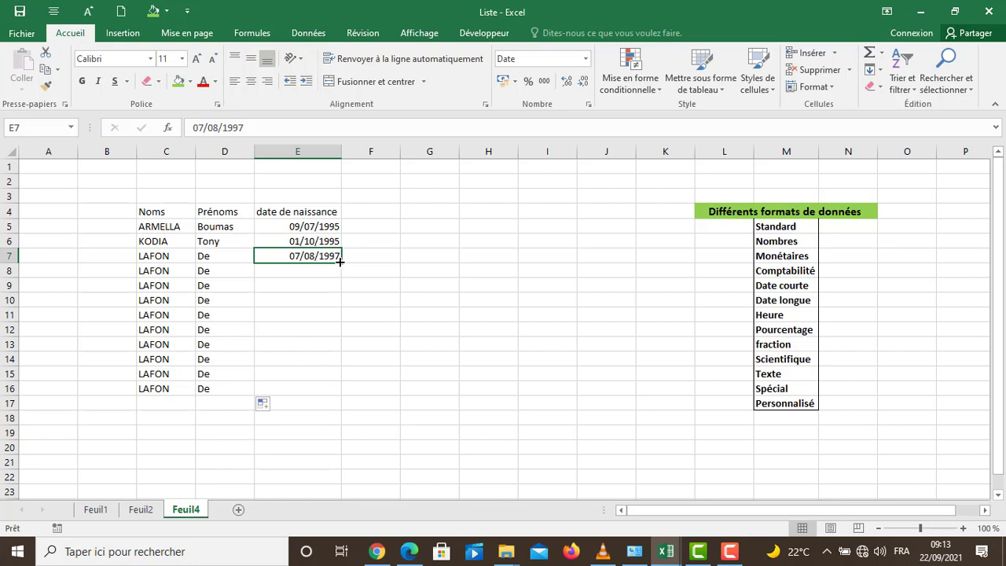
left_click_drag(341, 262, 341, 262)
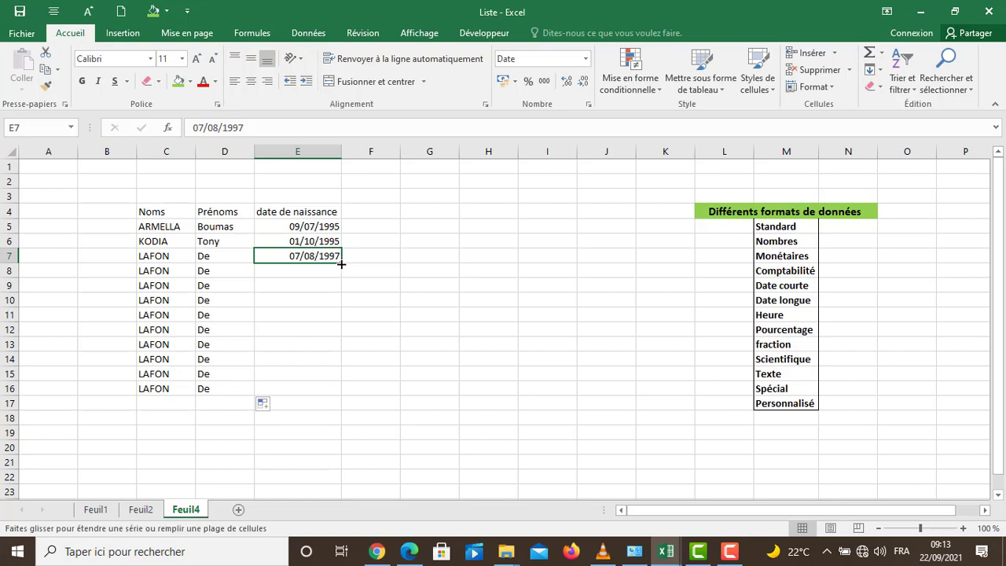
left_click_drag(341, 265, 333, 396)
left_click(414, 317)
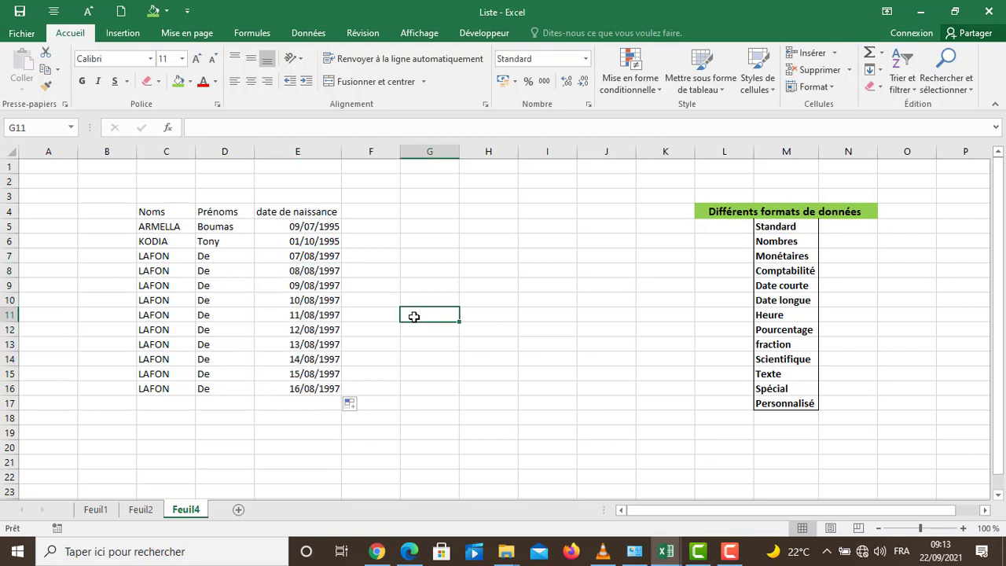
left_click(308, 271)
left_click(301, 253)
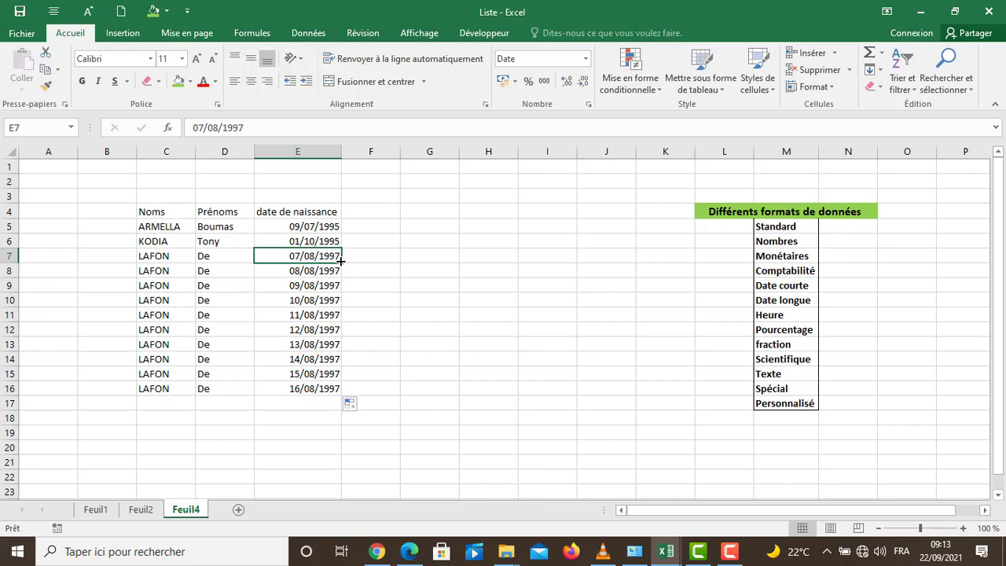
left_click(296, 271)
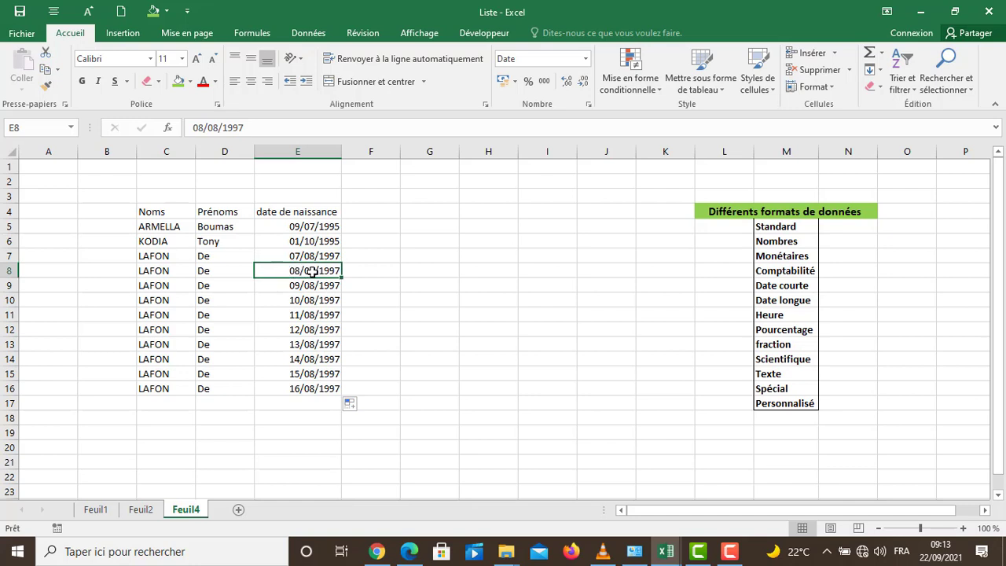
left_click(292, 285)
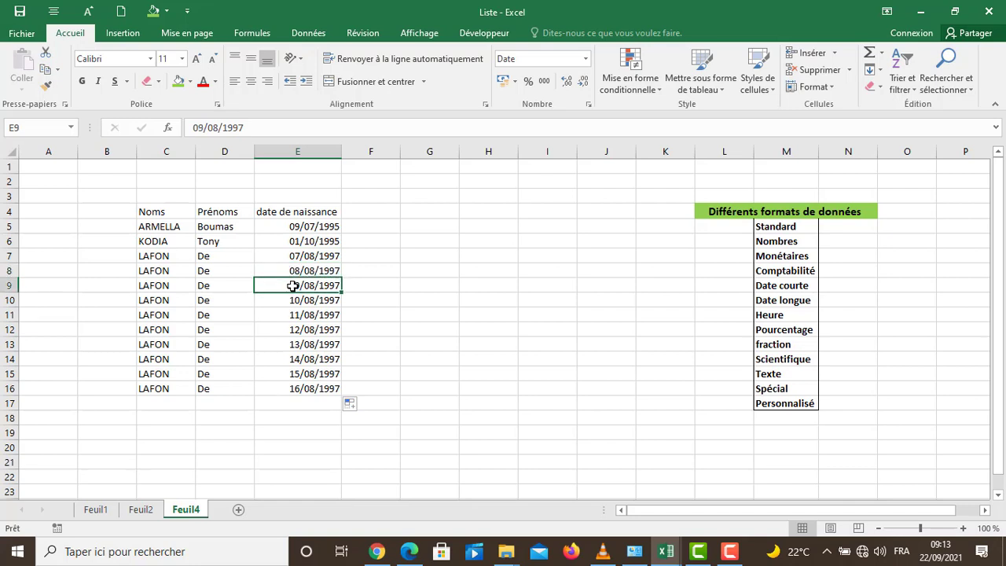
left_click(367, 329)
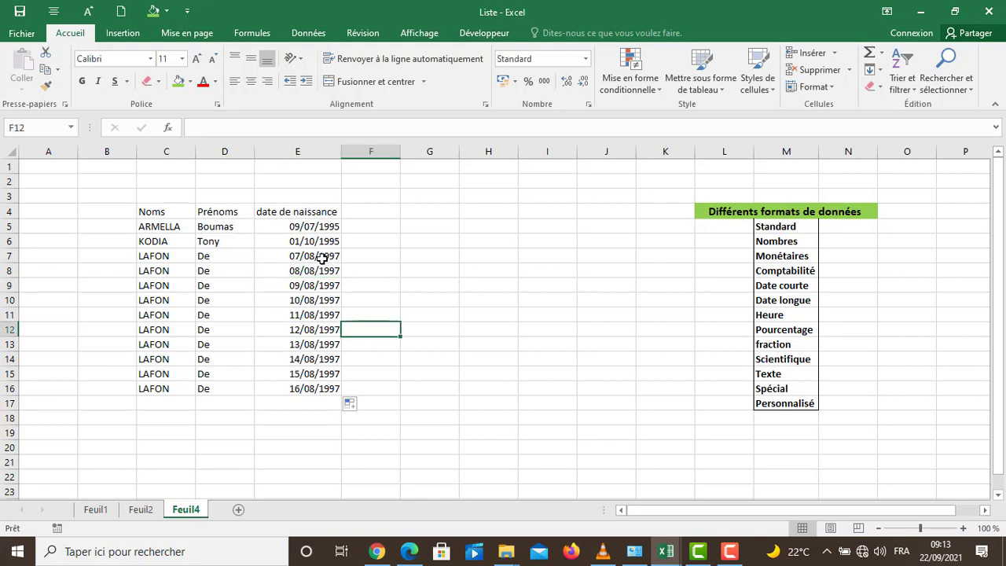